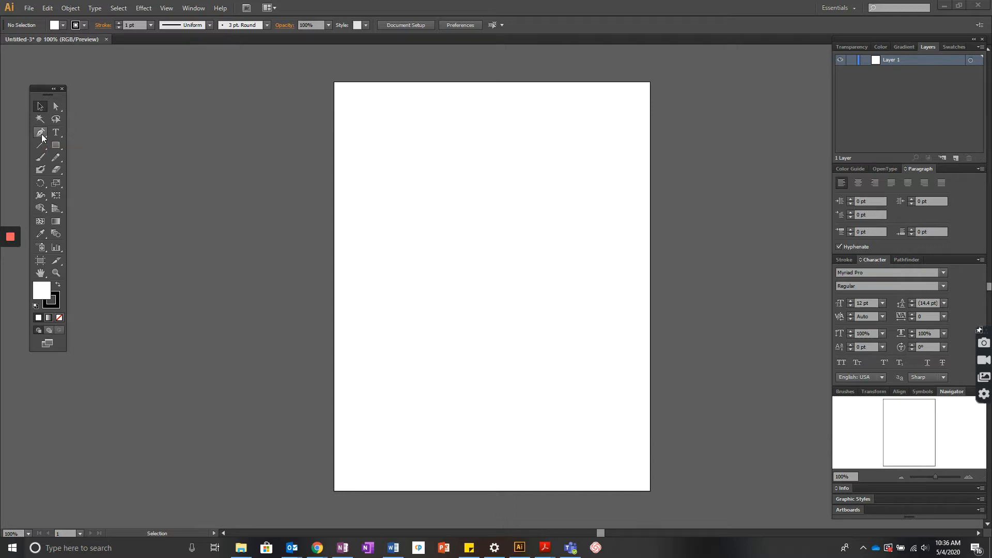
- Tear off the Pen tool group as a floating toolbar and place it beside the artboard
left_click(41, 135)
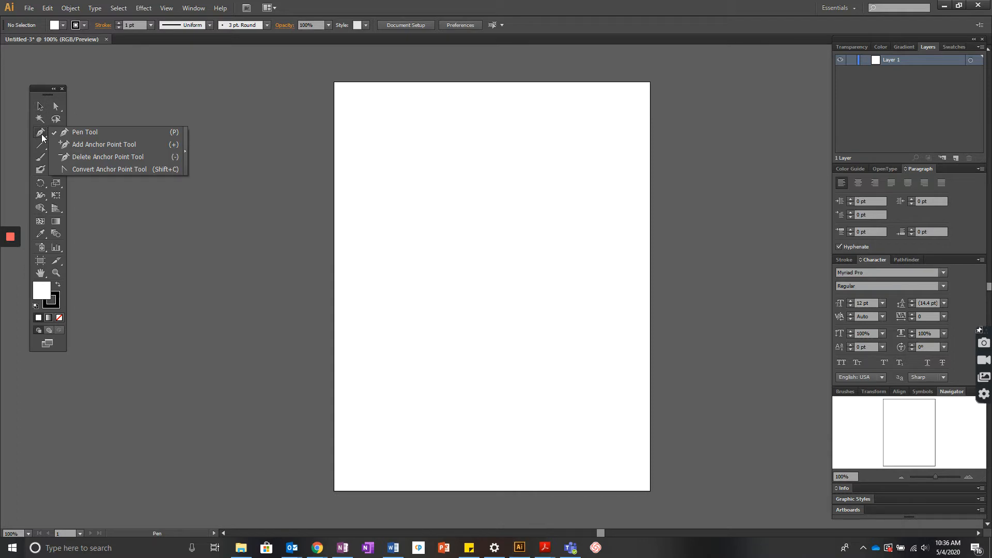
left_click(185, 157)
left_click_drag(85, 138, 228, 74)
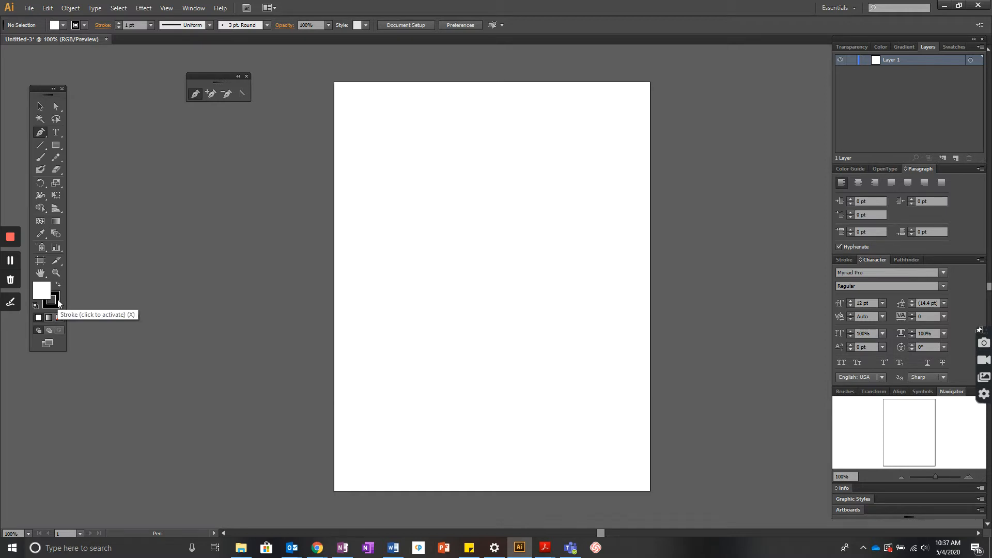
- Set the stroke colour to the dark green swatch
left_click(81, 26)
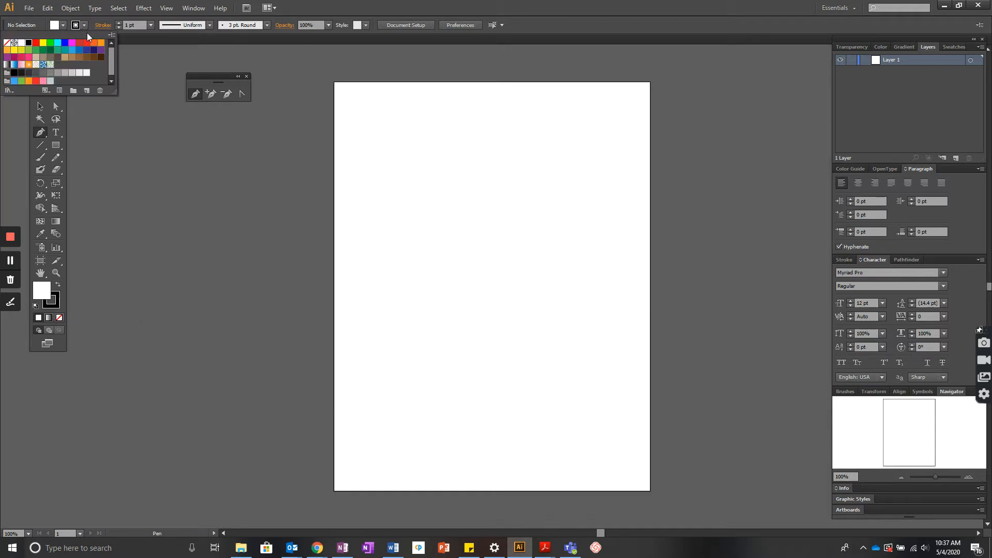
left_click(50, 49)
left_click(56, 301)
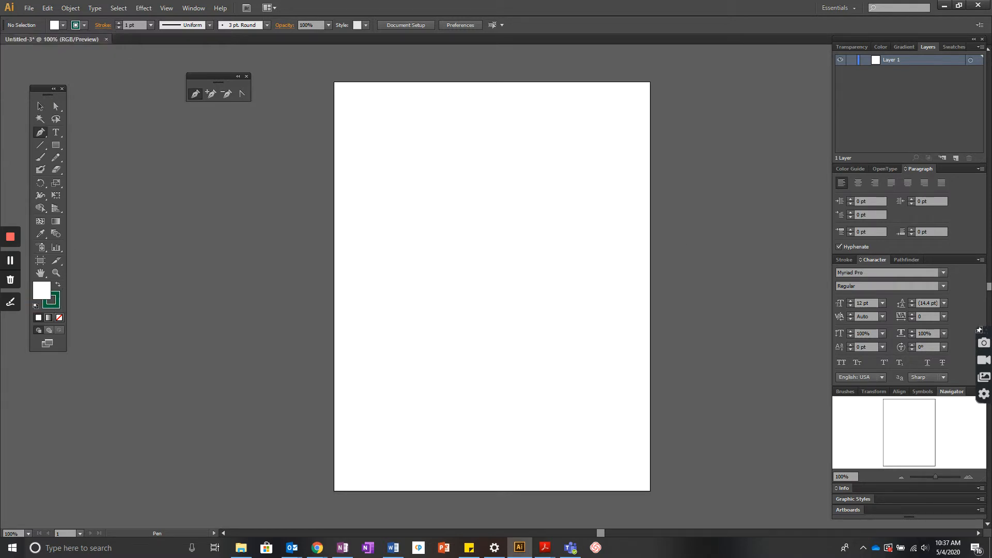
- Set the fill colour to blue 3563A5 in the Color Picker
left_click_drag(991, 318, 692, 91)
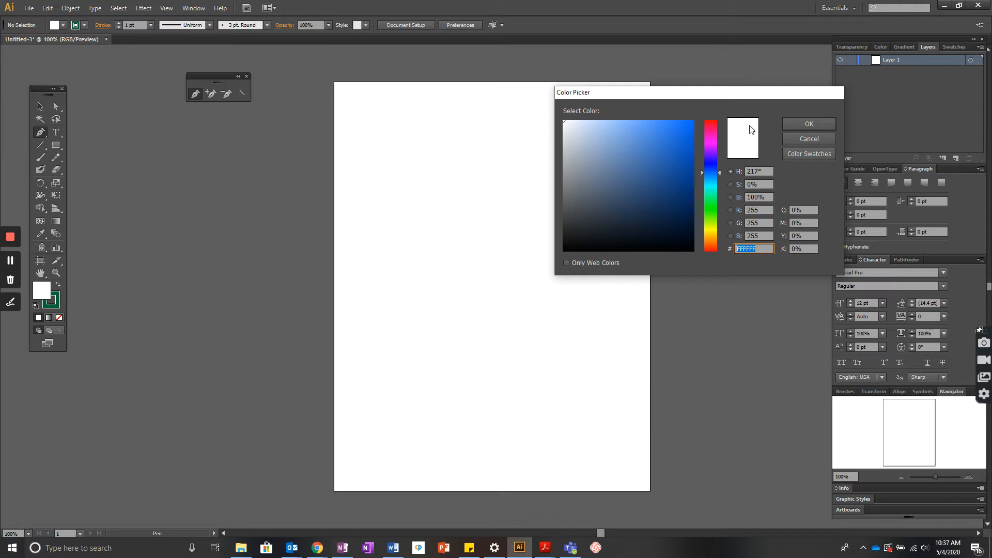
left_click(637, 153)
left_click(652, 166)
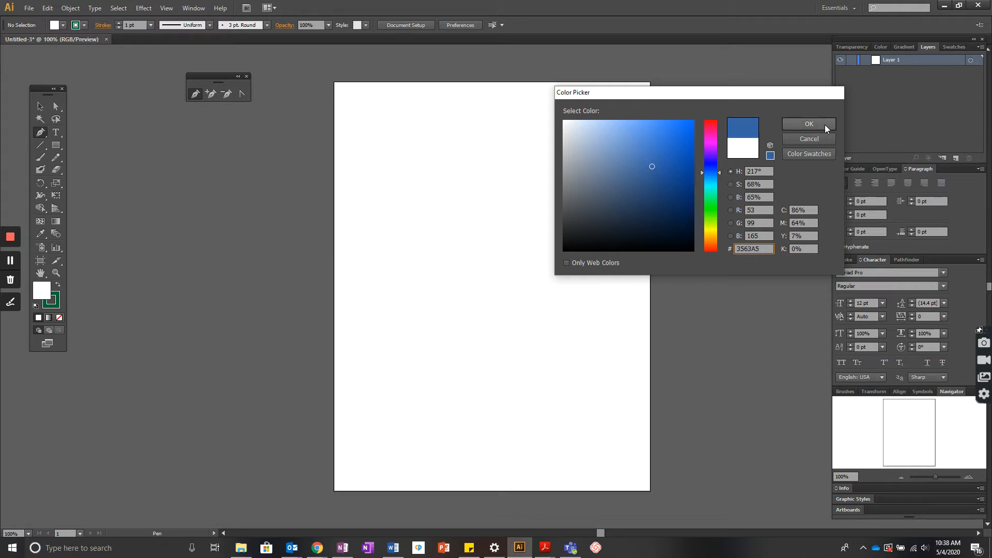
left_click(809, 124)
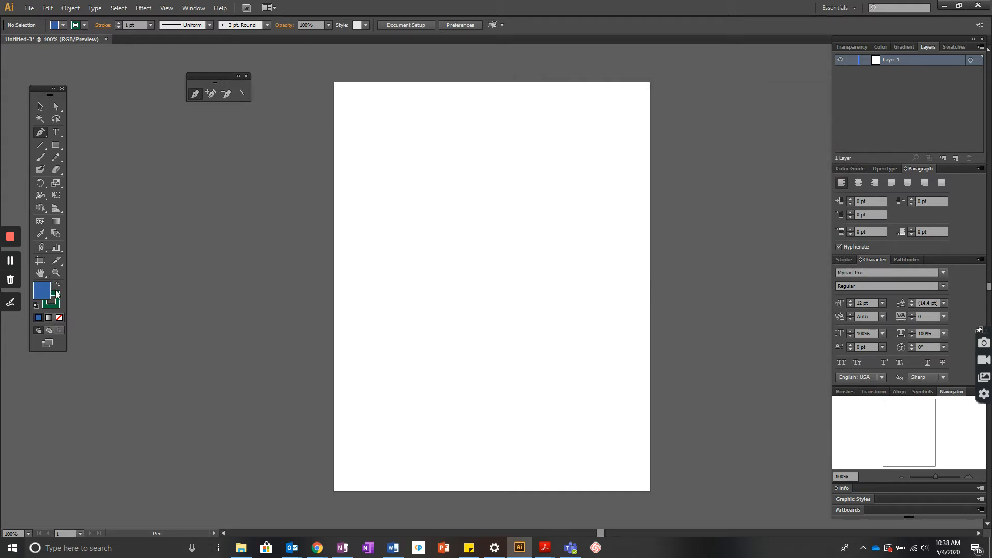
- Set the fill to none and the stroke colour to blue 486BC1
left_click(59, 317)
double_click(54, 302)
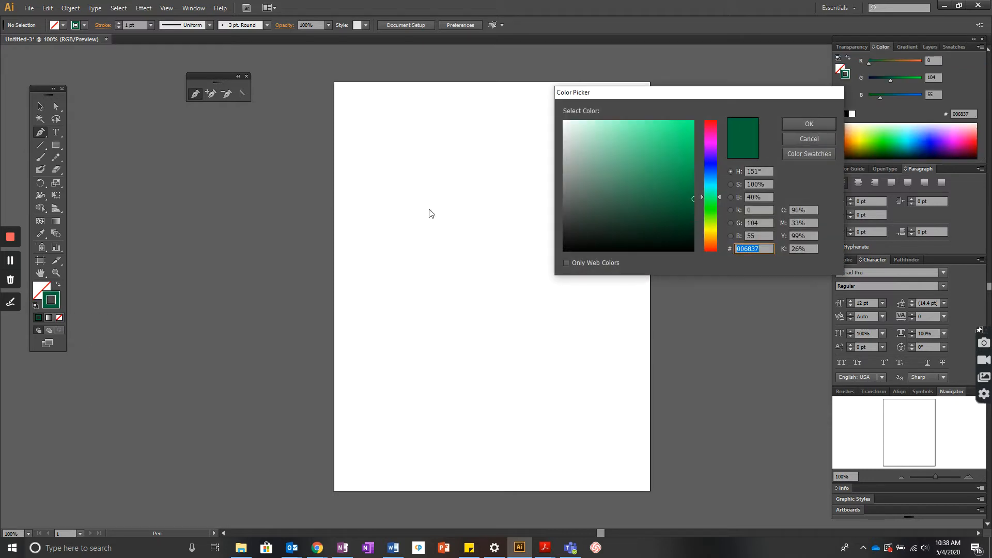
left_click(711, 170)
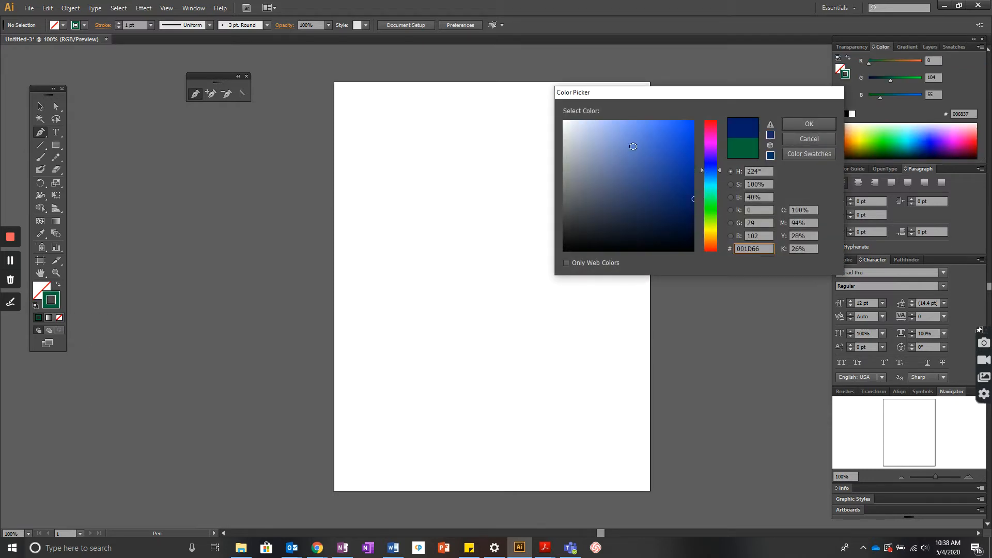
left_click(665, 143)
left_click(655, 172)
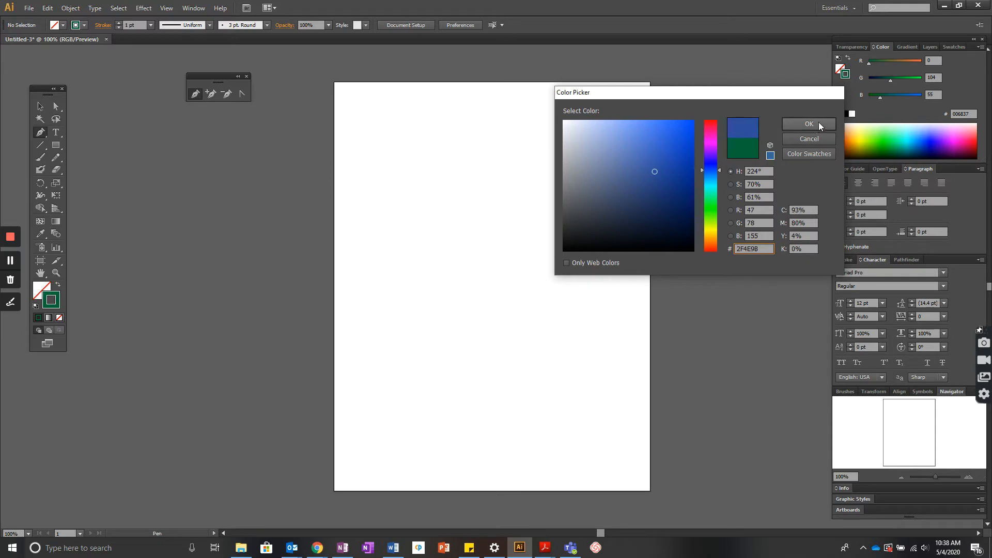
left_click(646, 153)
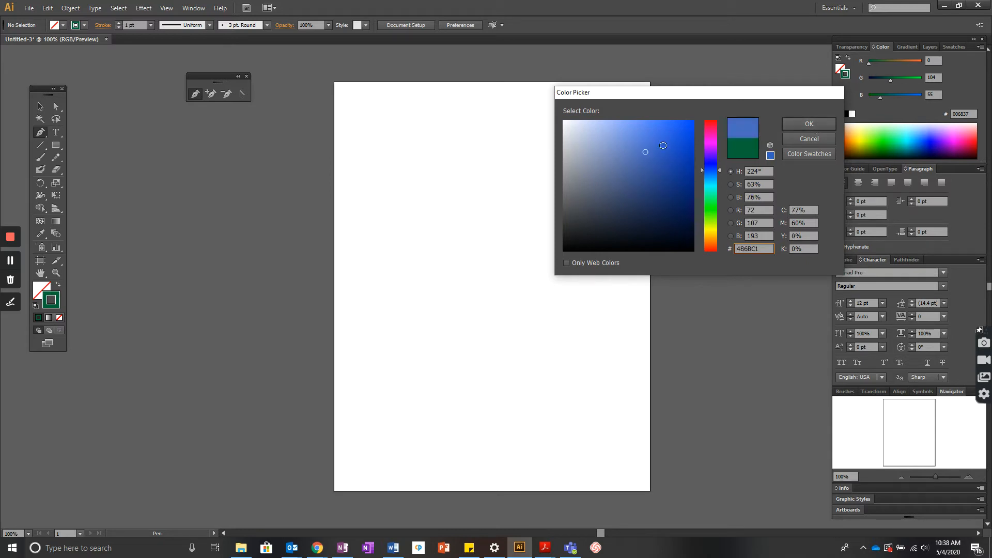
left_click(812, 125)
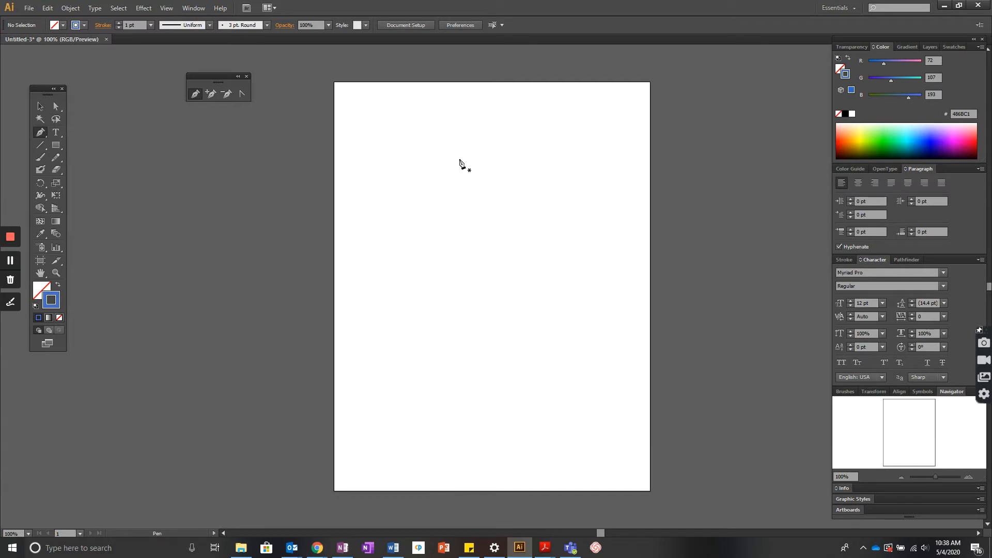
- Draw a closed, straight-edged five-sided shape with a short top edge on the artboard using the Pen tool
left_click(434, 131)
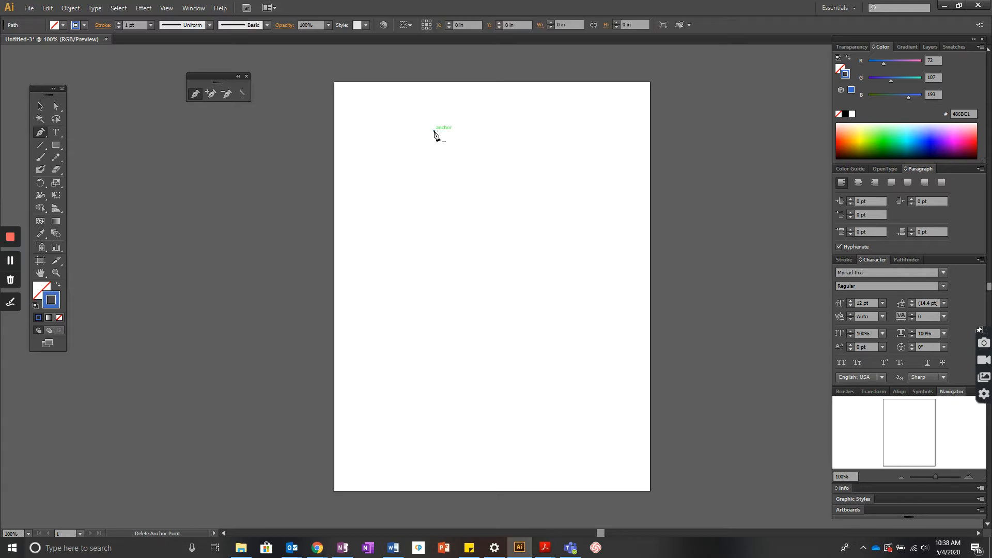
left_click(368, 242)
left_click(484, 365)
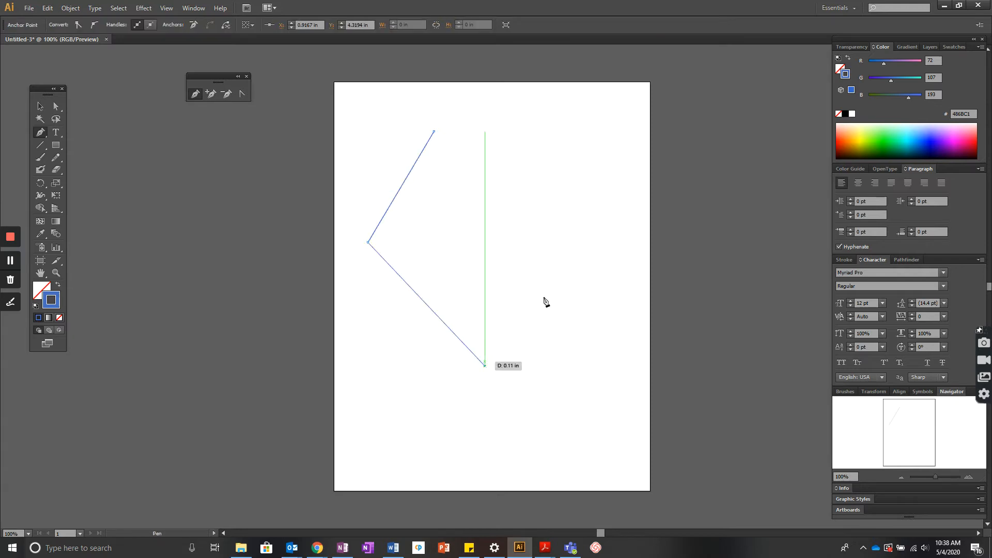
left_click(590, 249)
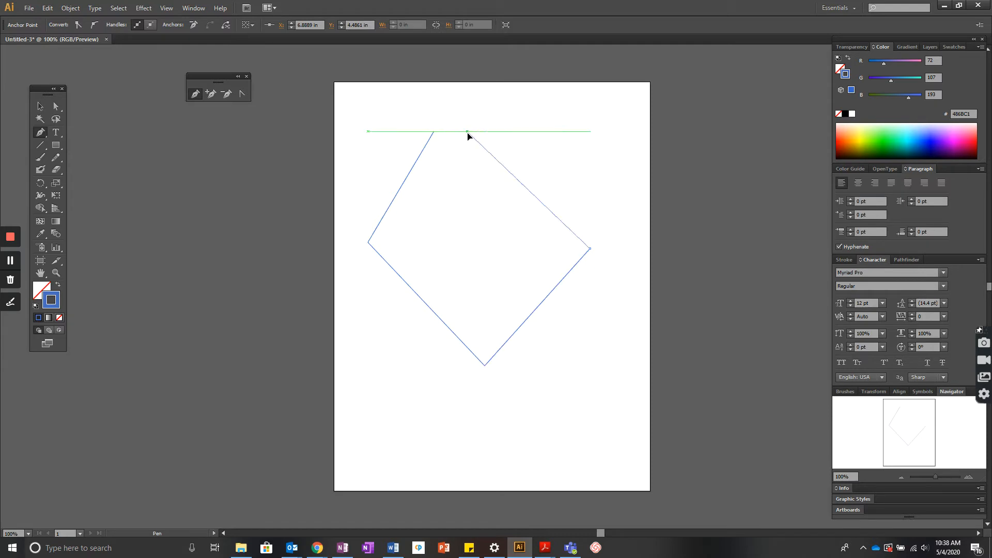
left_click(467, 131)
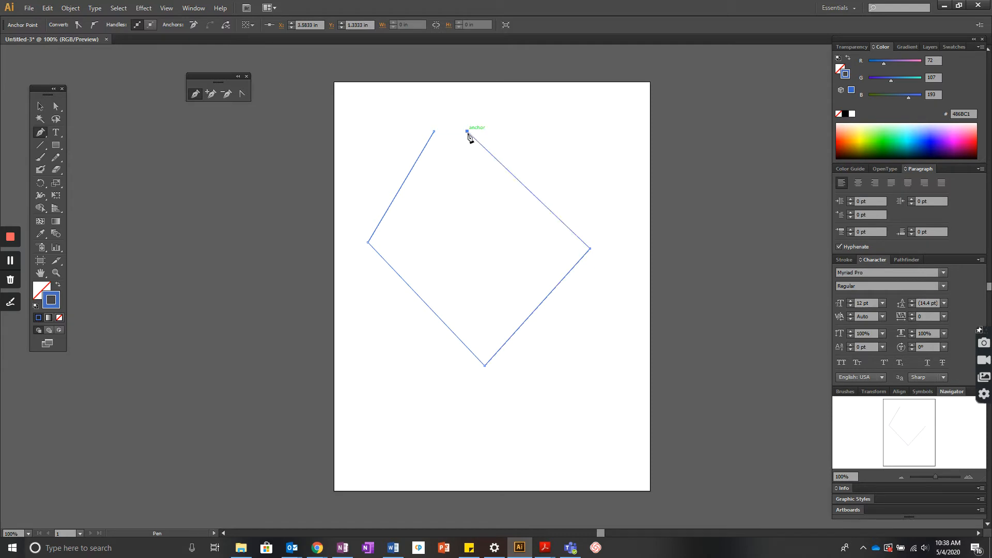
left_click(434, 132)
- Move the whole five-sided shape slightly right and down on the artboard, and deselect it
left_click(40, 107)
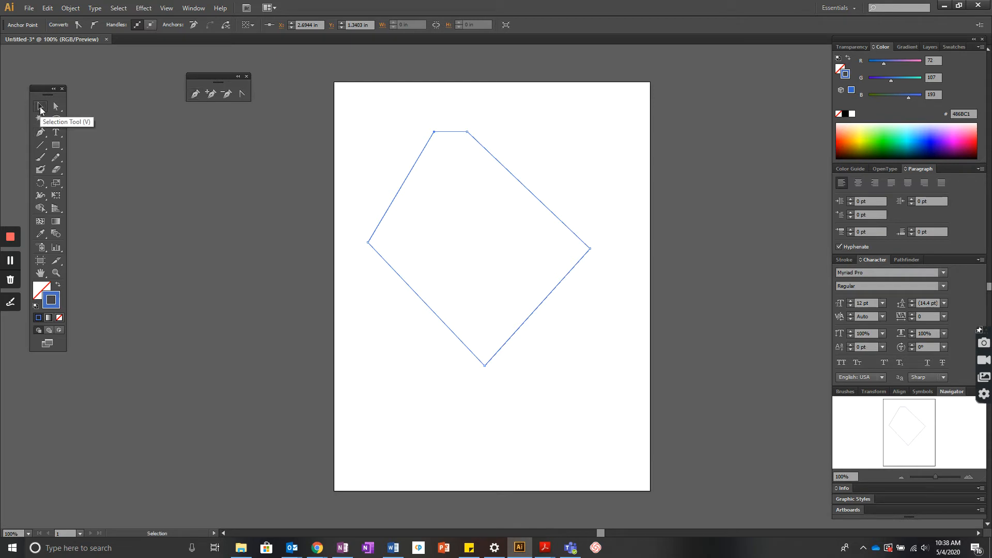
left_click_drag(409, 177, 436, 187)
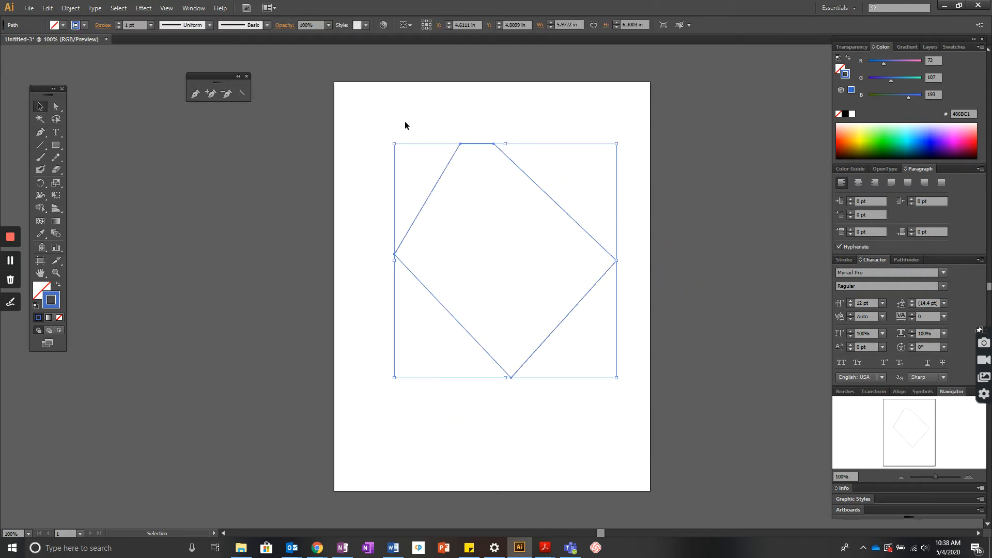
left_click(429, 120)
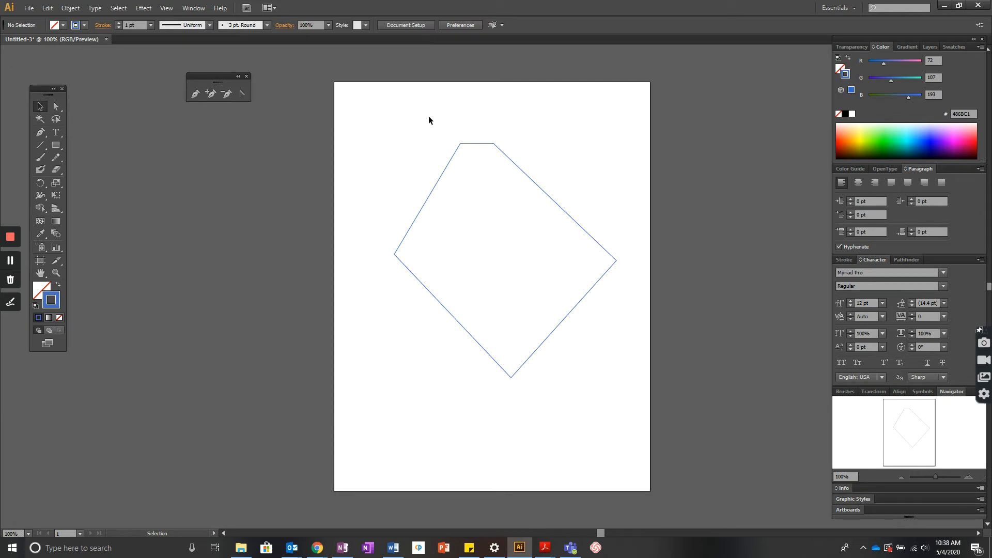
- Set the shape's stroke weight to 6 pt and move the shape slightly left and down
left_click(444, 168)
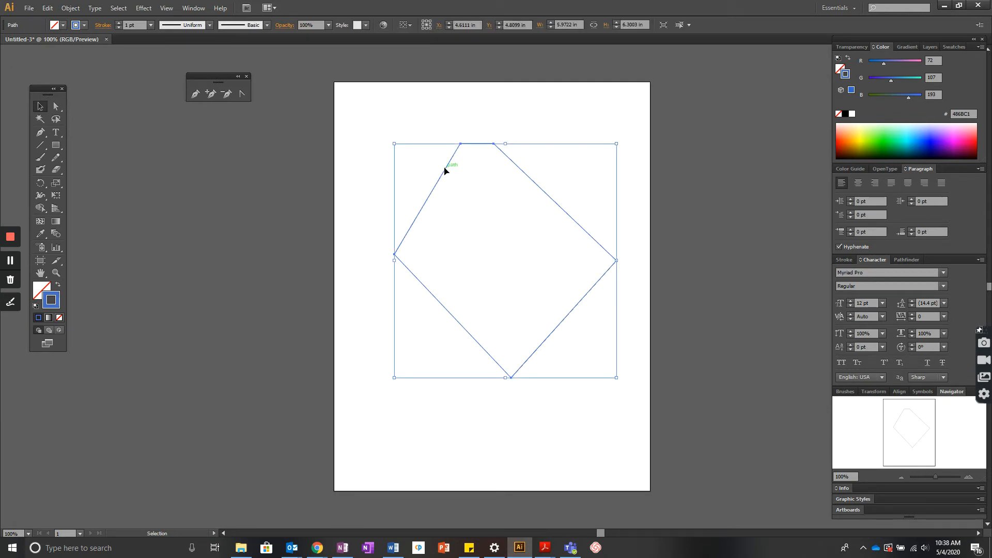
left_click(119, 22)
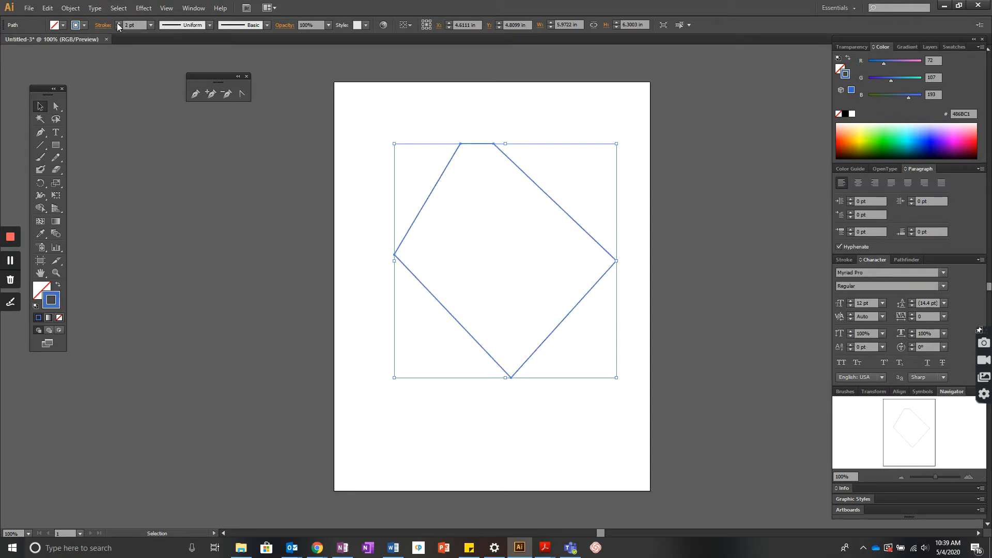
left_click(118, 23)
left_click(119, 22)
left_click(118, 22)
left_click(118, 23)
left_click(547, 118)
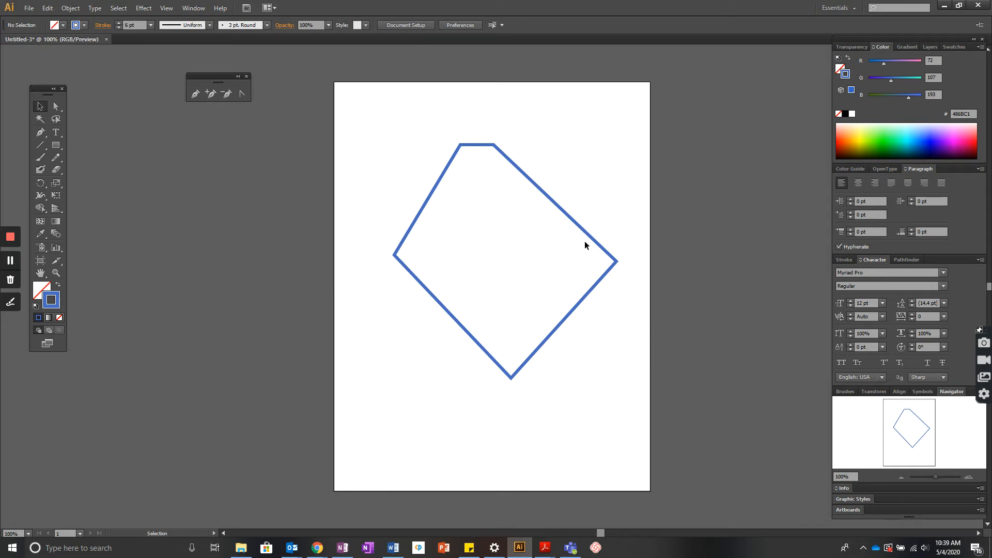
left_click_drag(587, 236, 578, 251)
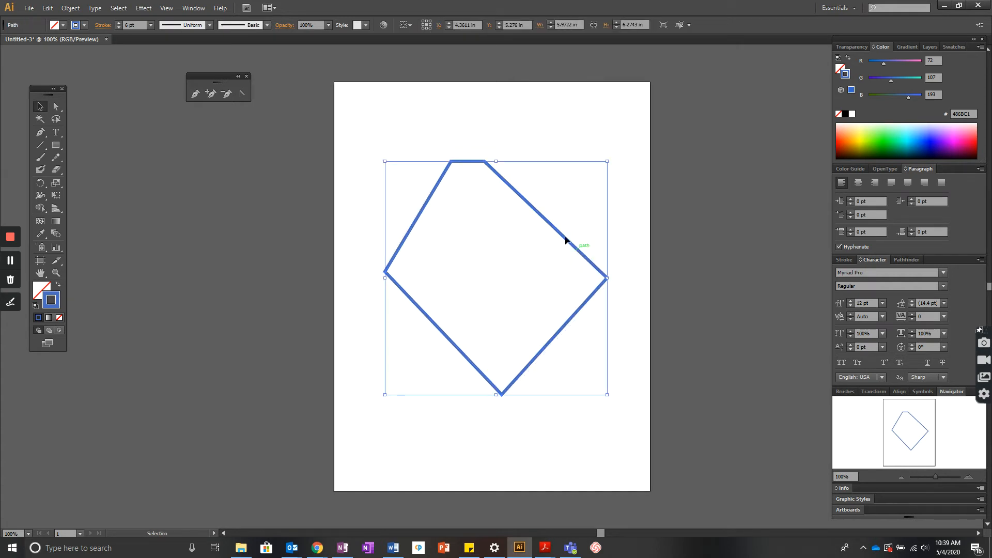
- Move the shape's upper-right anchor right to about X 5.85 in, Y 2.14 in, and shift the far-right anchor slightly up and right
left_click(55, 107)
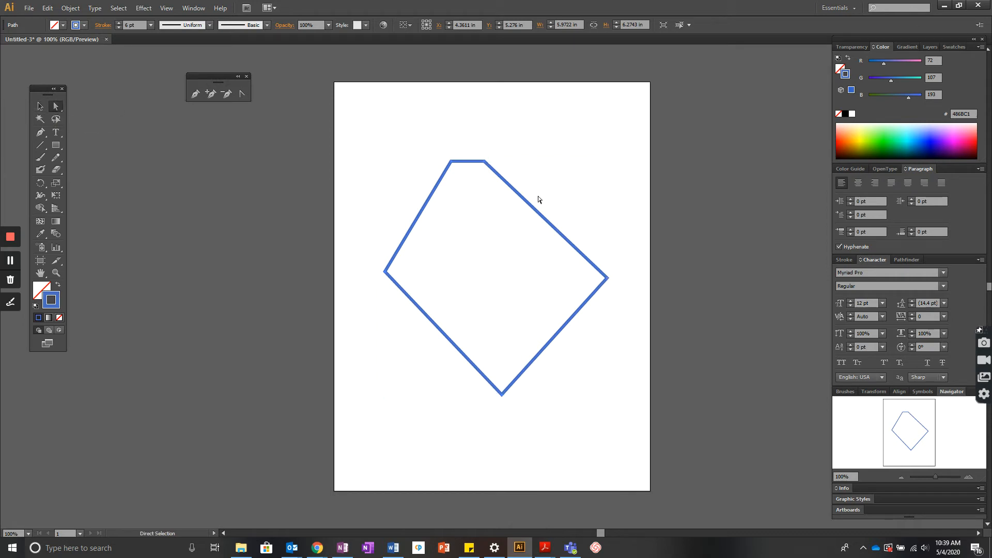
left_click(485, 162)
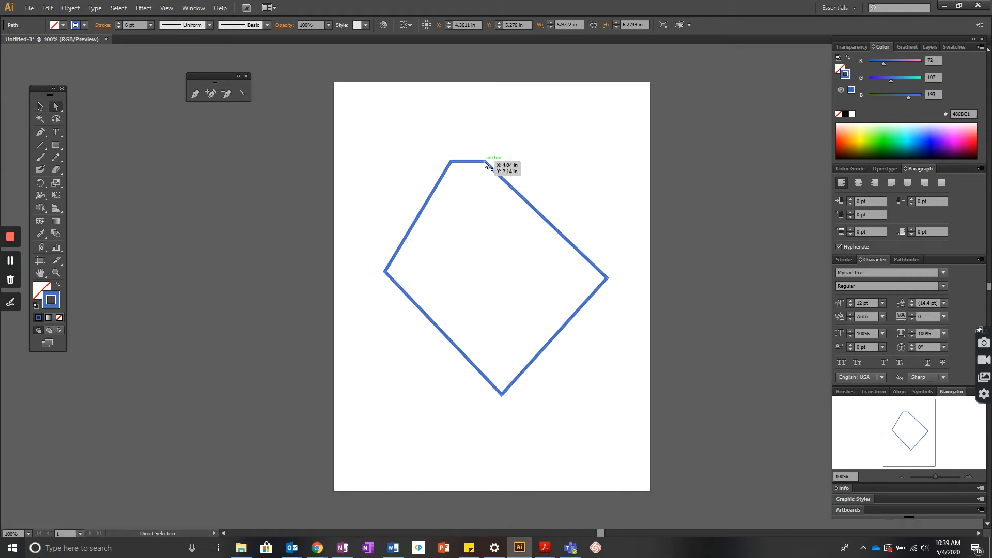
left_click_drag(485, 162, 553, 164)
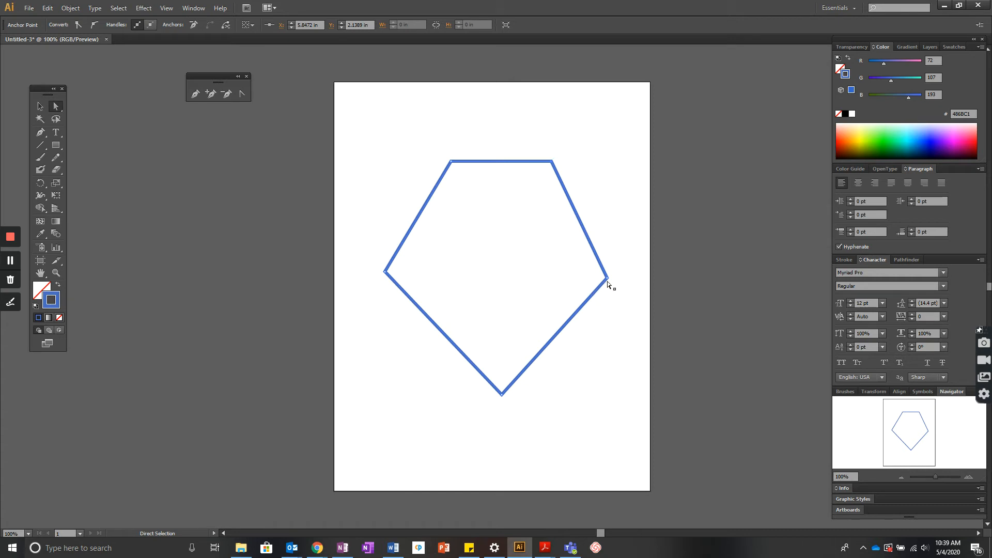
left_click_drag(607, 278, 613, 267)
left_click(627, 325)
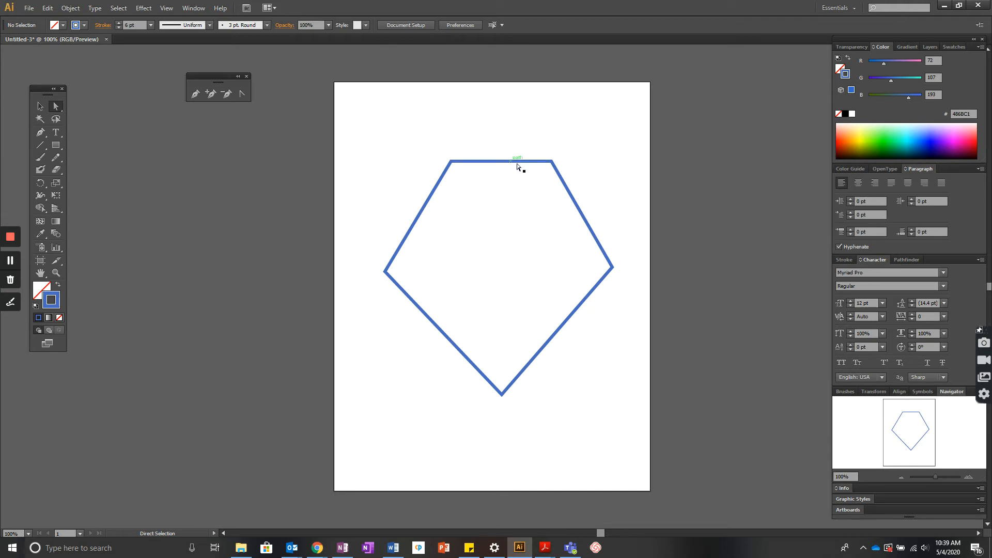
- Add an anchor point on the lower-left edge and reposition the two bottom anchors to about X 3 in and 6.1 in, Y 8.28 in, forming a hexagon
left_click(210, 95)
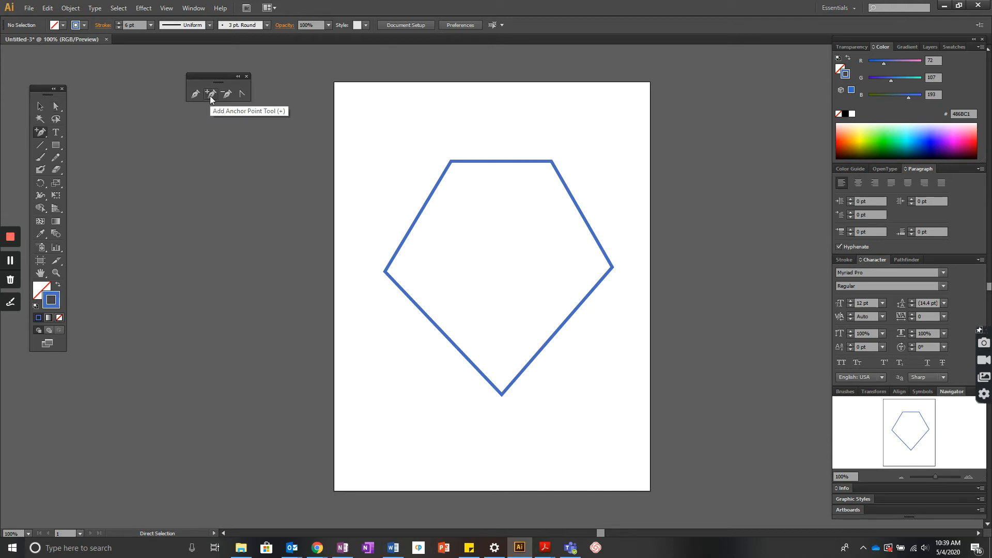
left_click(464, 356)
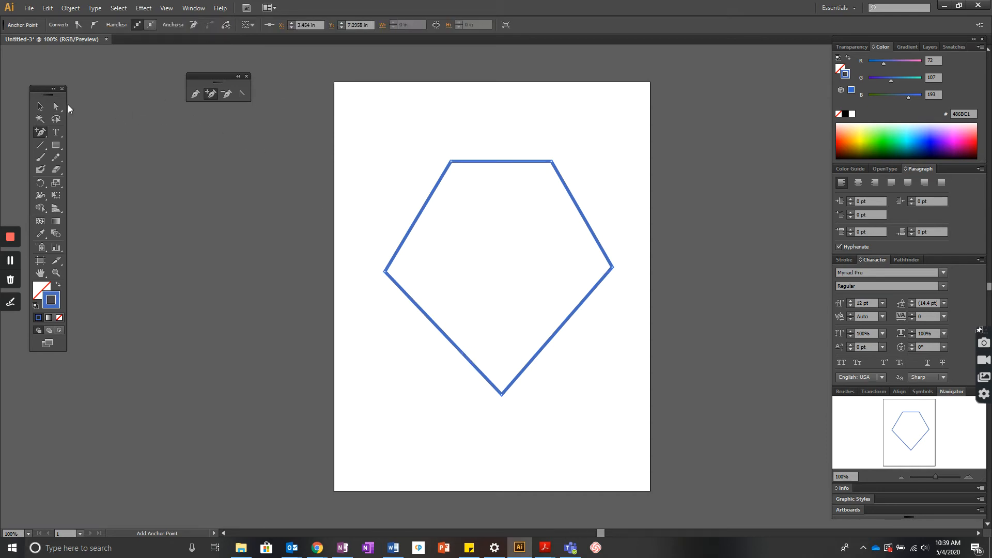
left_click(56, 106)
left_click_drag(464, 357, 562, 389)
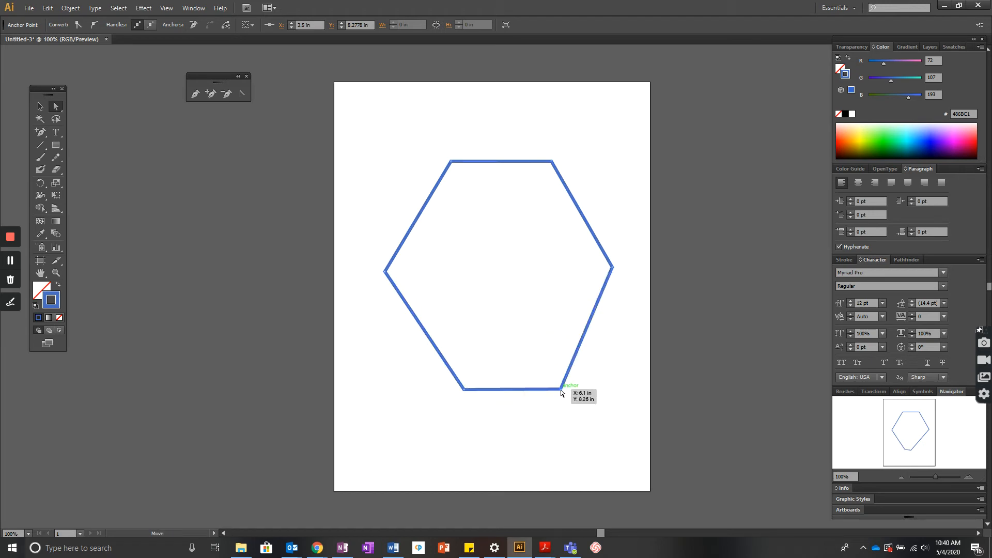
left_click_drag(465, 393, 446, 393)
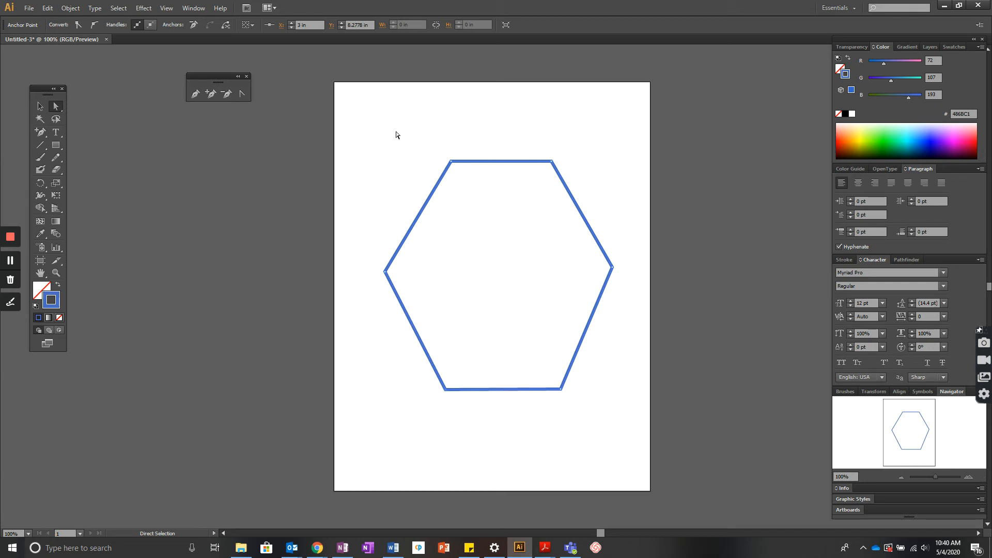
- Convert the hexagon's far-left and far-right corner anchors to smooth points with near-vertical handles, rounding both sides
left_click(215, 95)
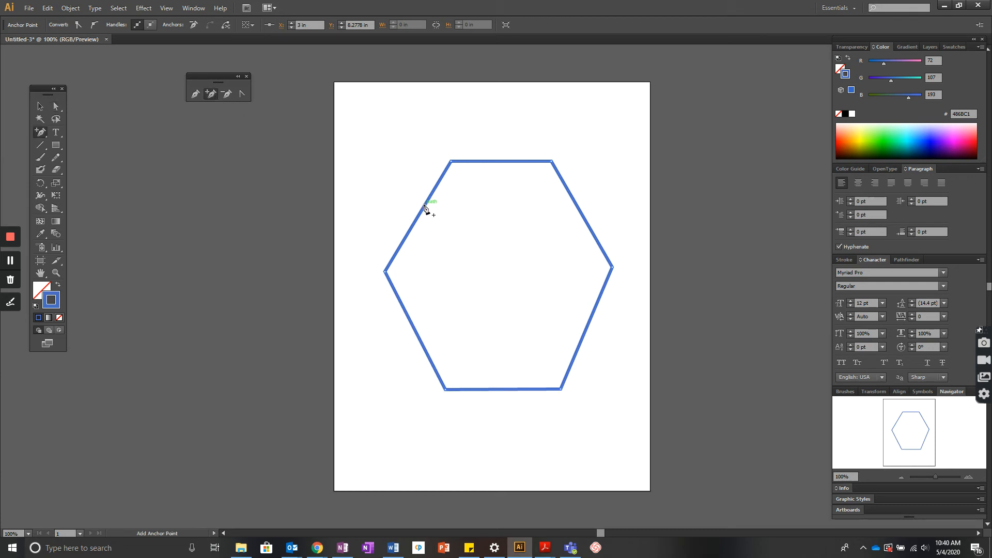
left_click(226, 95)
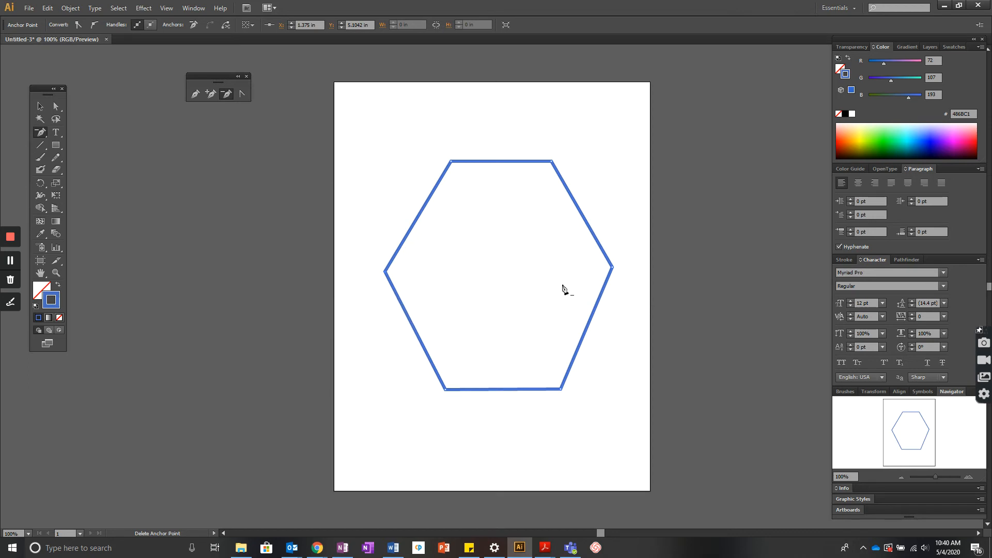
left_click(241, 94)
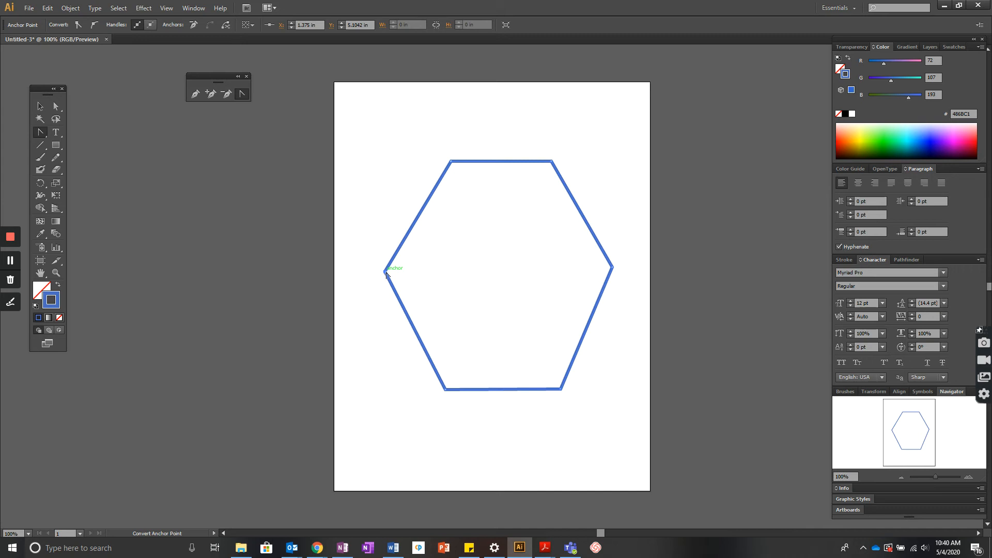
left_click_drag(387, 273, 386, 311)
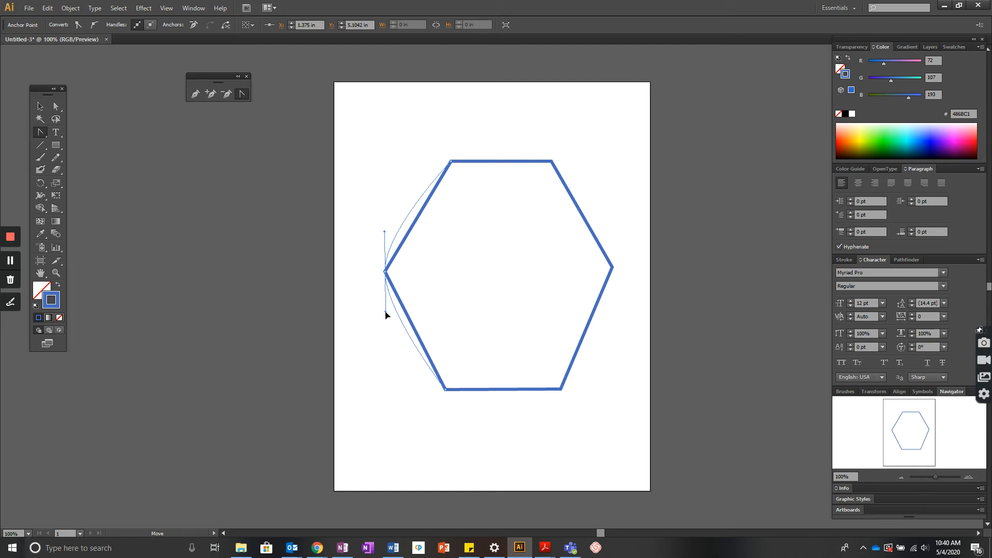
left_click_drag(385, 312, 386, 312)
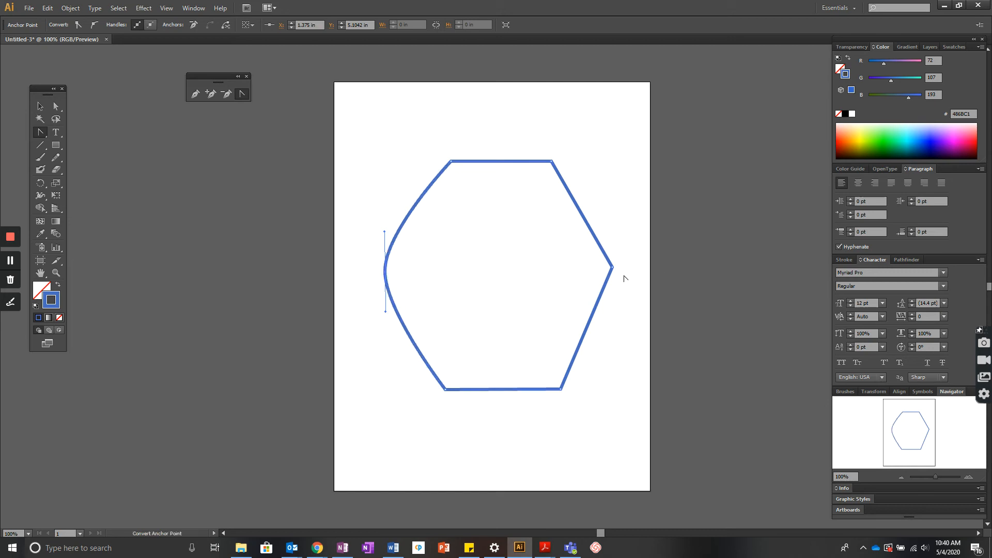
left_click_drag(612, 268, 611, 218)
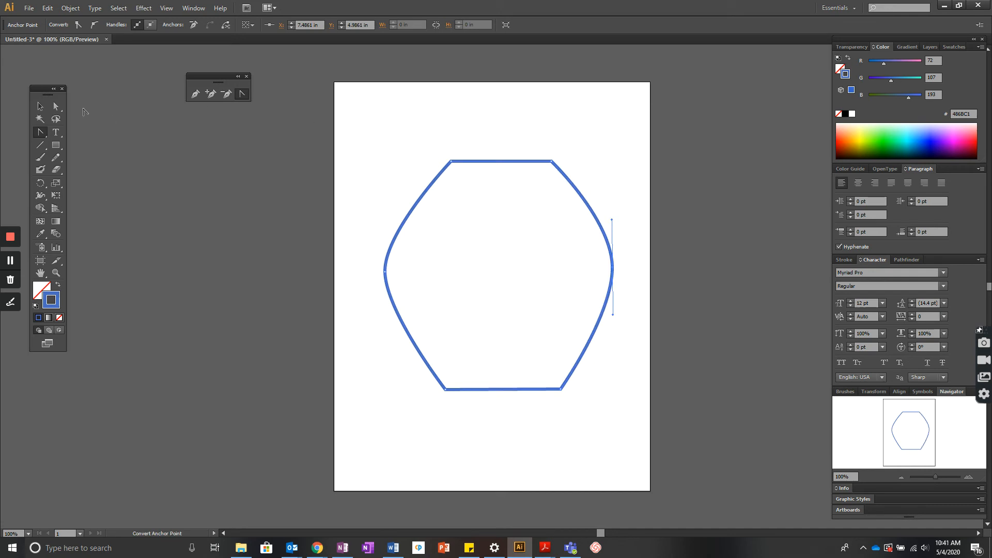
- Pull the far-right anchor's upper direction handle far inward toward the shape's centre, bending the upper-right side into a concave curve
left_click(56, 106)
left_click_drag(385, 271, 385, 274)
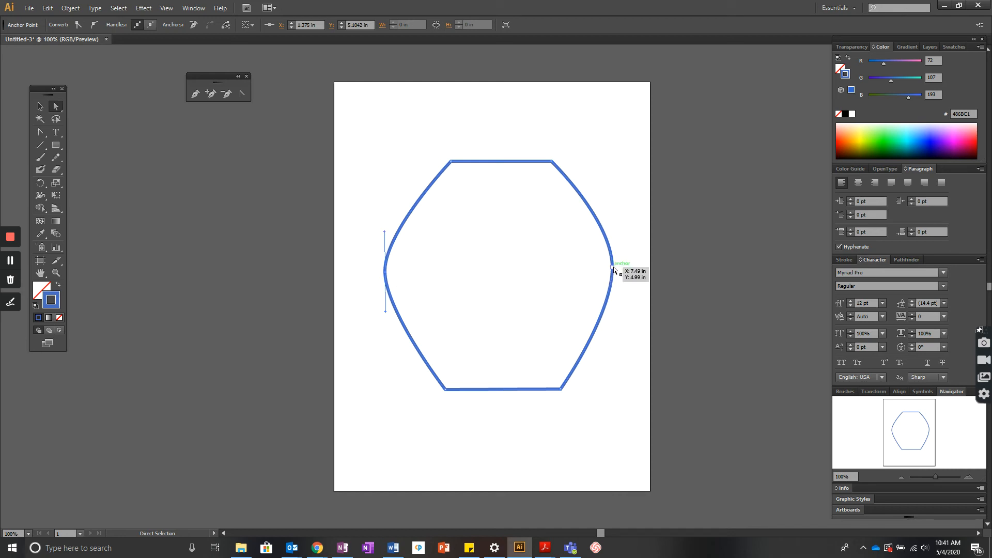
left_click(613, 266)
left_click_drag(614, 221, 483, 275)
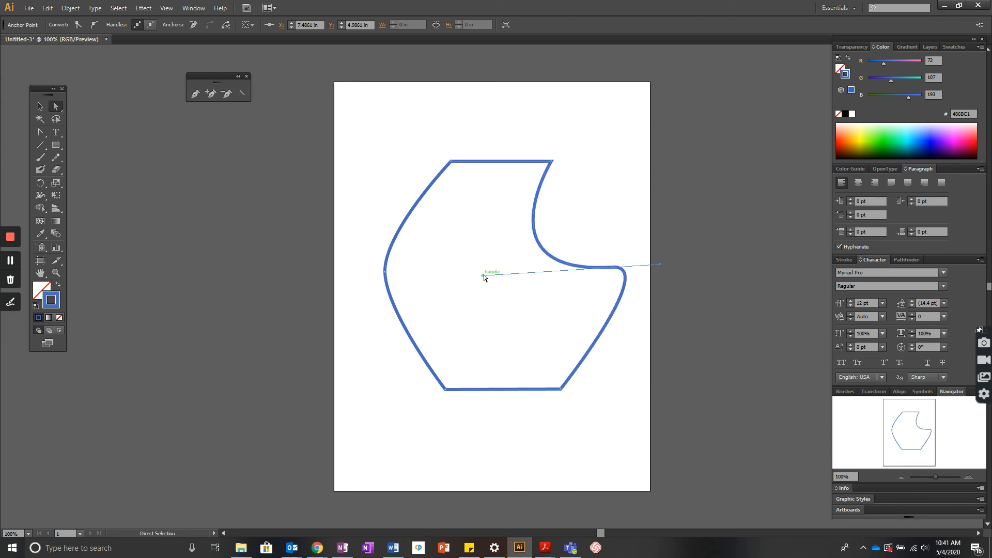
- Select the whole shape and delete it from the artboard
left_click(40, 106)
left_click_drag(368, 120, 634, 421)
key("Delete")
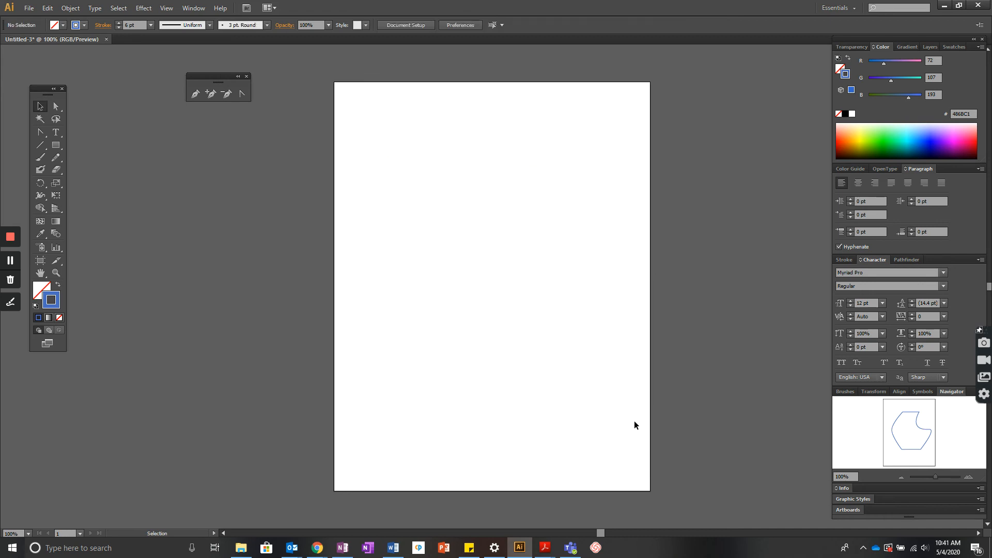
- Draw an open, curvy five-anchor path with the Pen tool from about X 2 in, Y 1.9 in to about X 6.6 in, Y 3.35 in
left_click(197, 95)
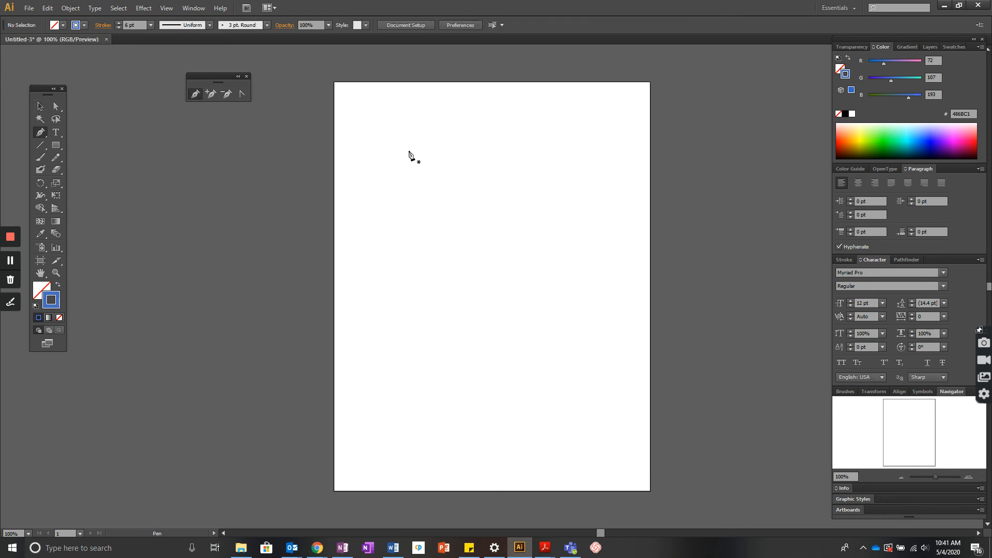
left_click_drag(412, 156, 496, 177)
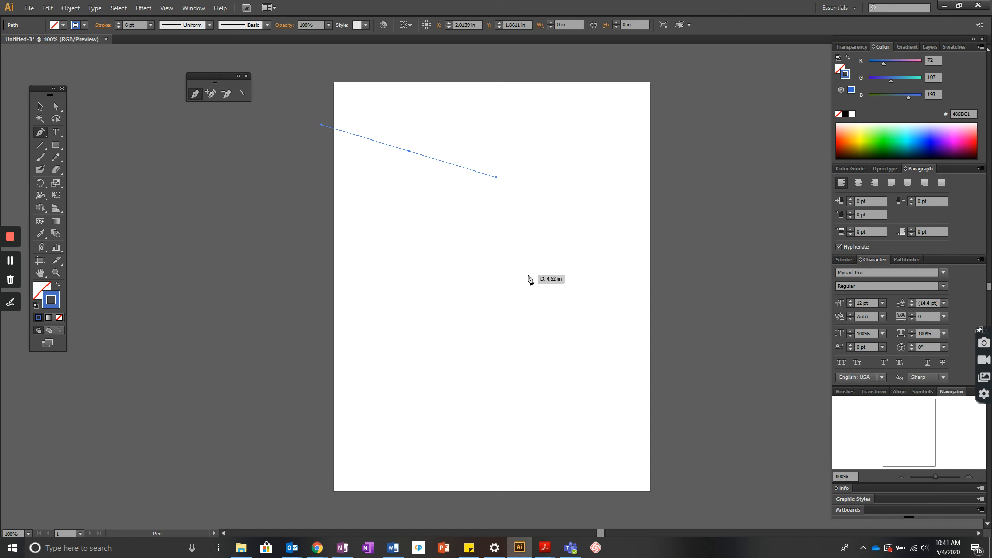
left_click(527, 275)
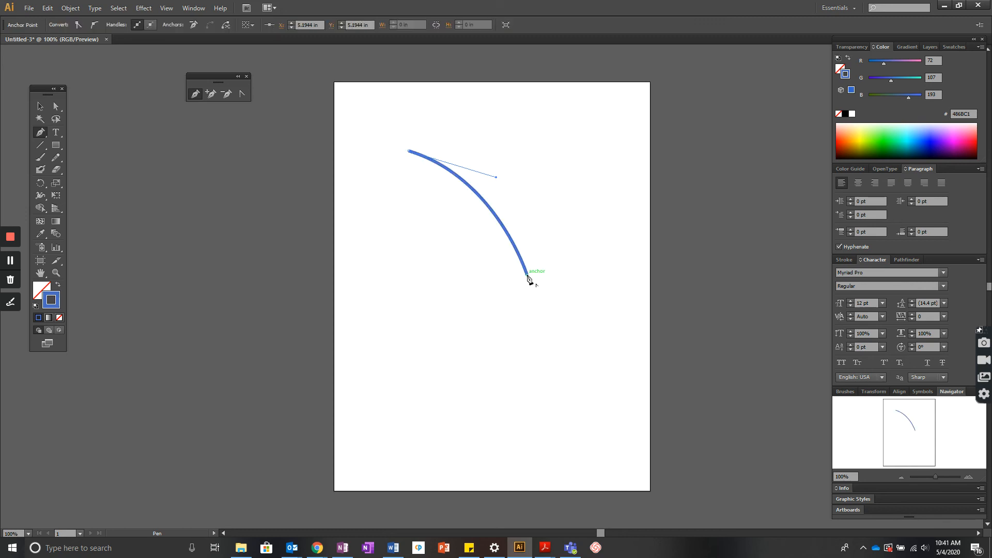
left_click_drag(394, 313, 603, 319)
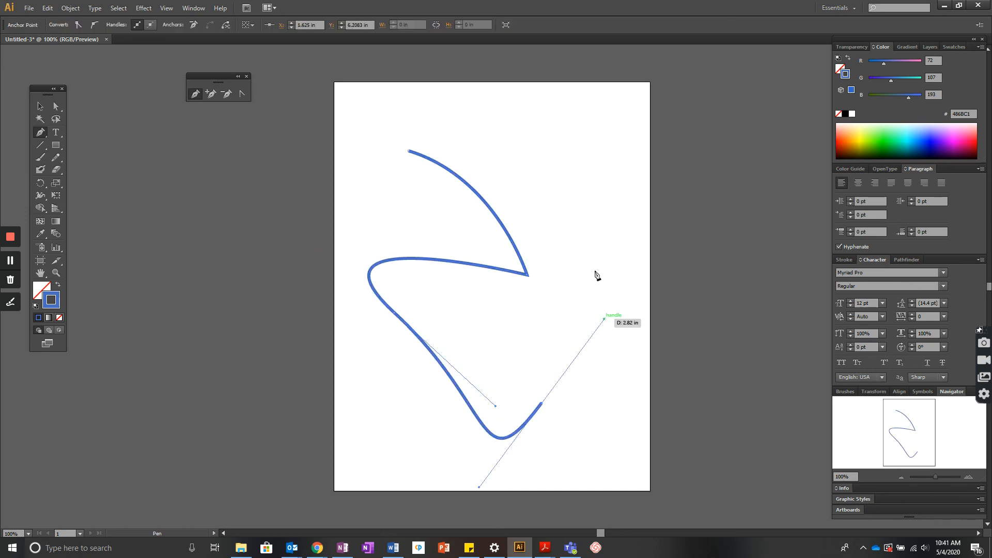
left_click_drag(580, 205, 637, 300)
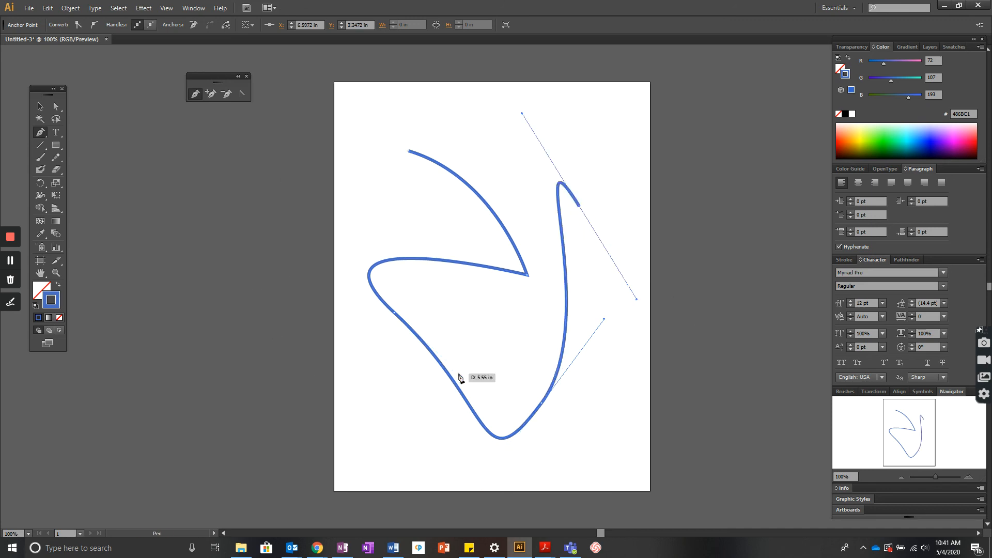
- Select the entire open curvy path and delete it
left_click(41, 106)
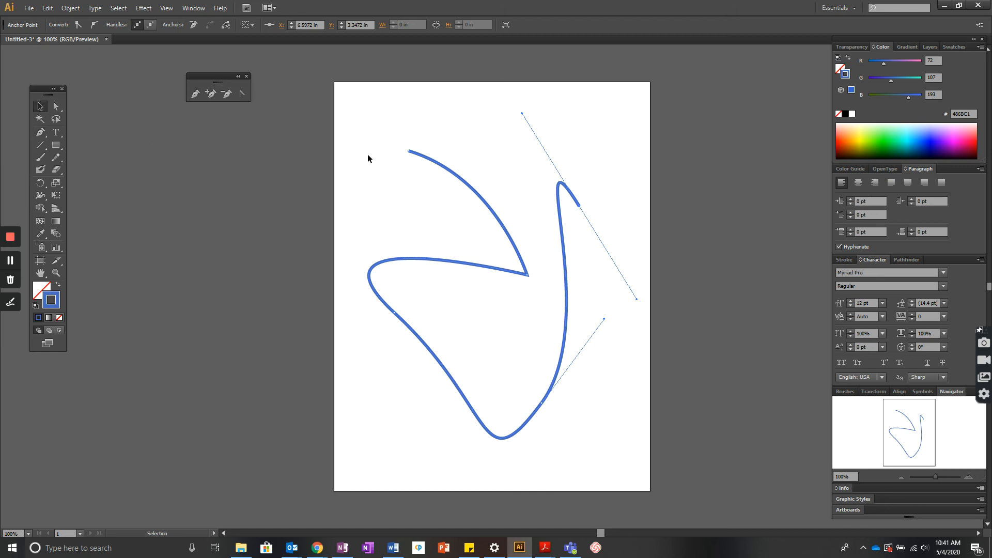
left_click_drag(351, 98, 641, 443)
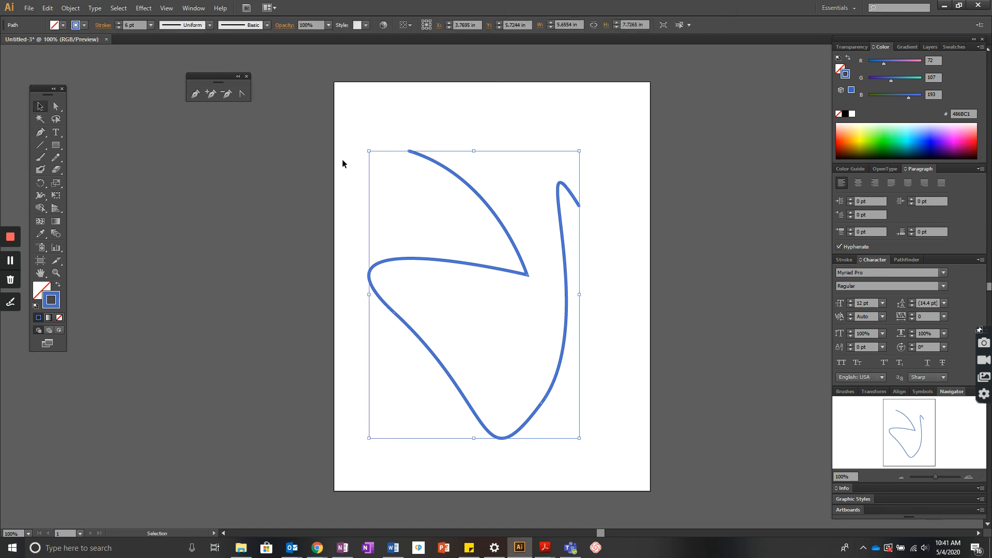
key("Delete")
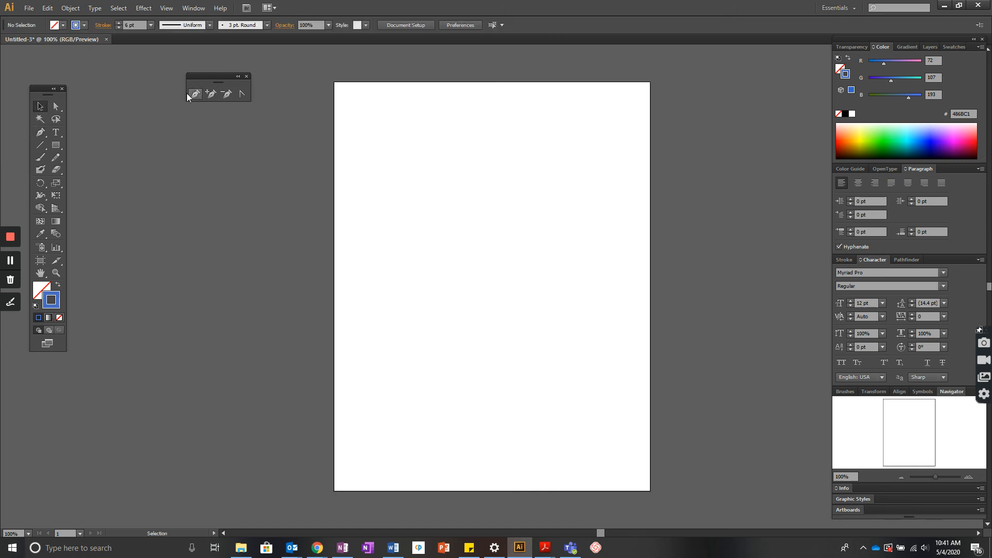
- Draw an open S-shaped zigzag of five straight segments with the Pen tool, ending at about X 1.35 in, Y 7.53 in
left_click(192, 94)
left_click(562, 190)
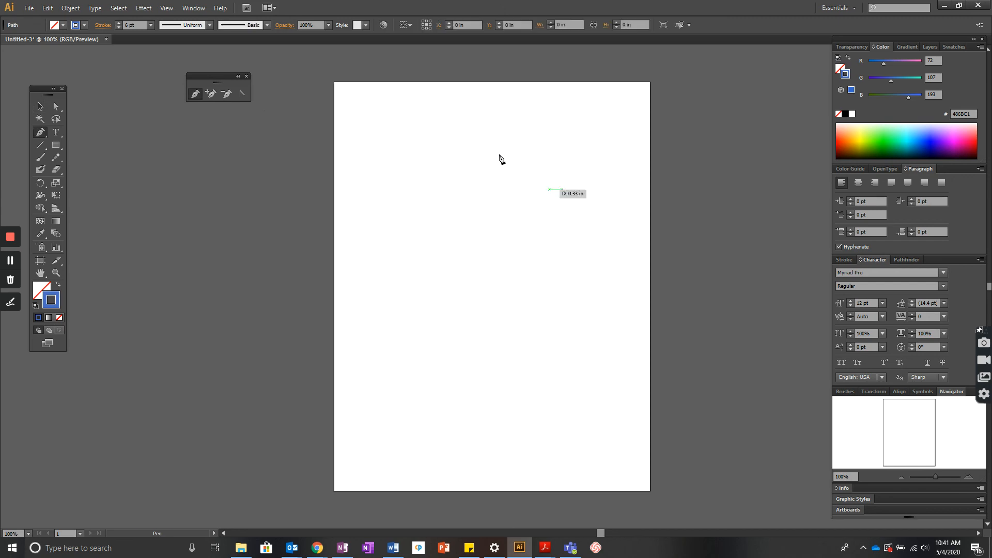
left_click(492, 147)
left_click(430, 226)
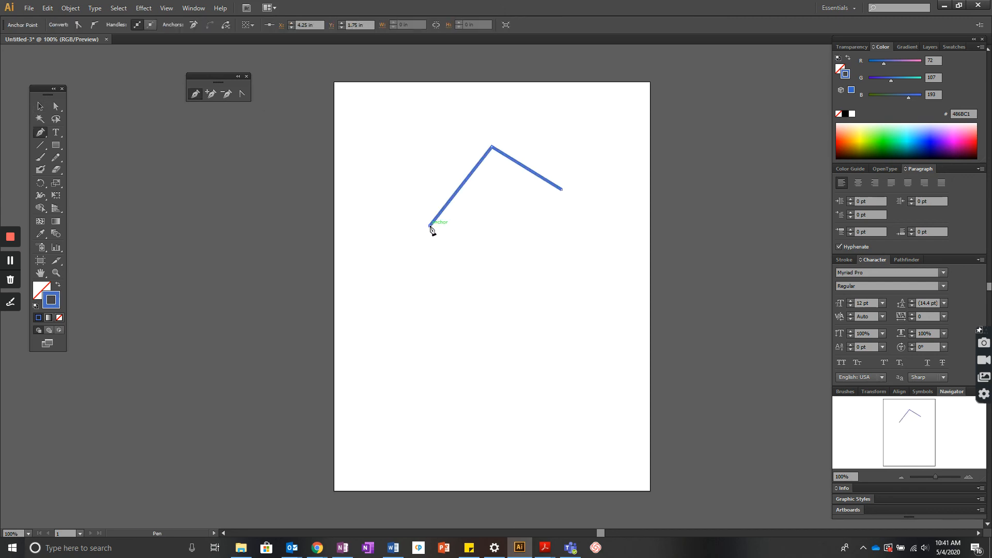
left_click(536, 317)
left_click(484, 420)
left_click(384, 362)
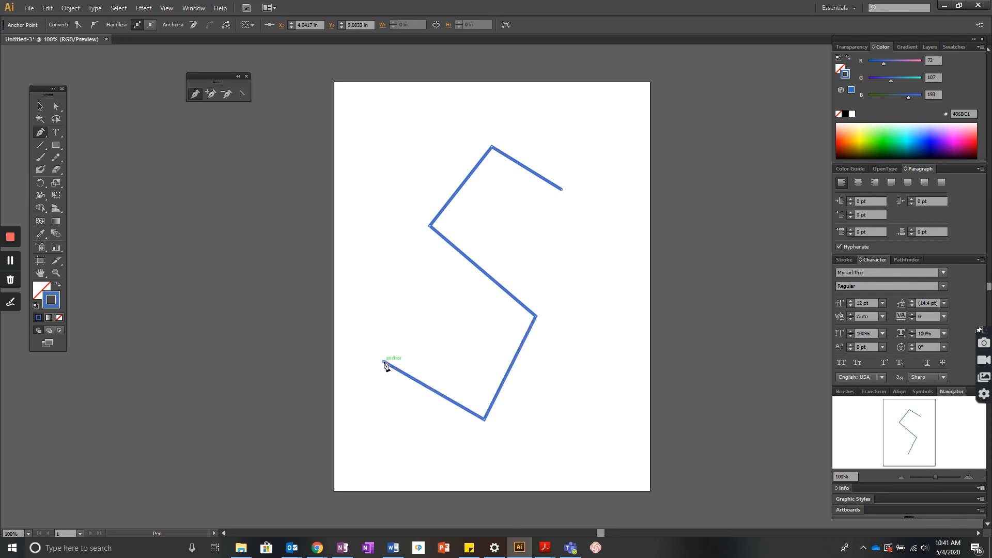
- Convert the zigzag's four inner corner anchors to smooth points, in order from the upper bend to the lowest, forming a rounded S
left_click(237, 94)
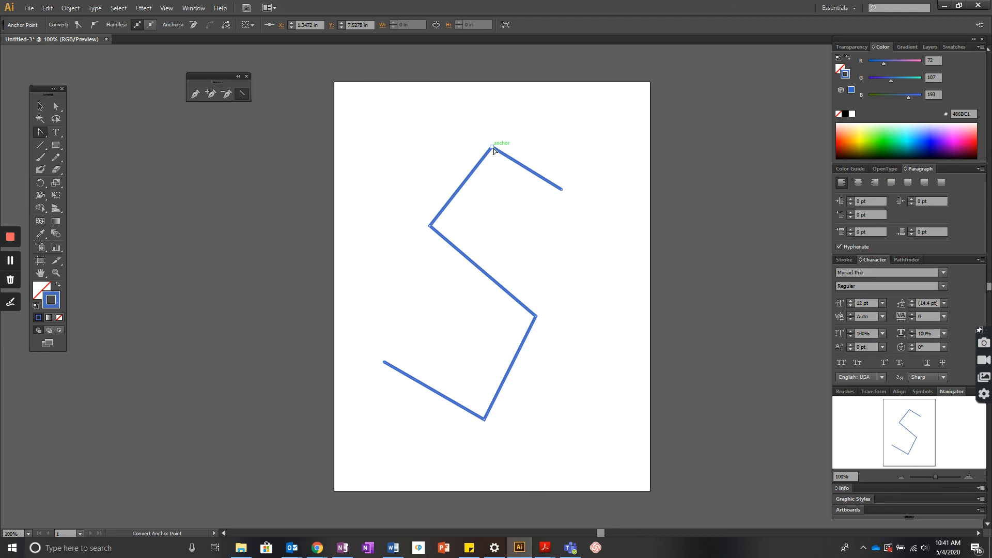
left_click_drag(494, 150, 454, 154)
left_click_drag(429, 225, 430, 255)
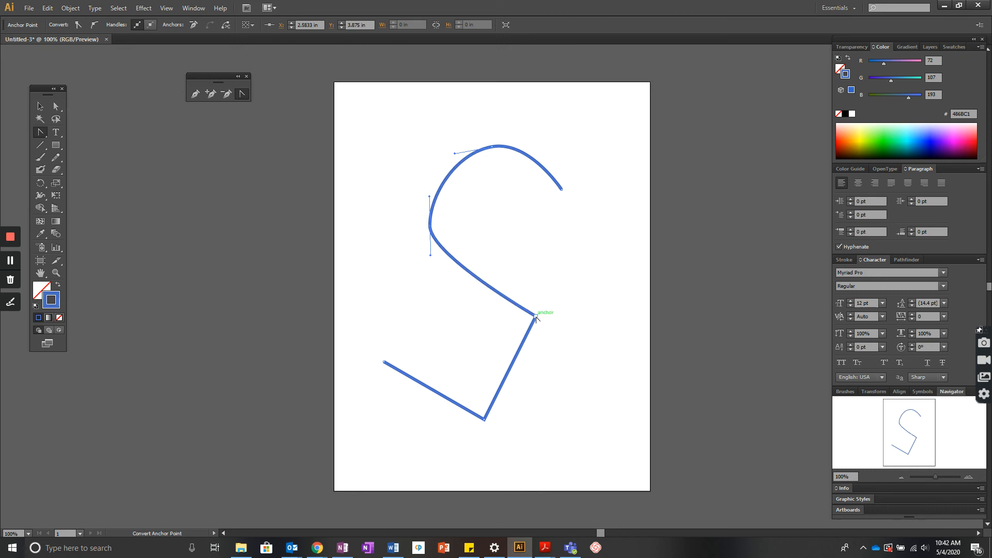
left_click_drag(536, 318, 538, 355)
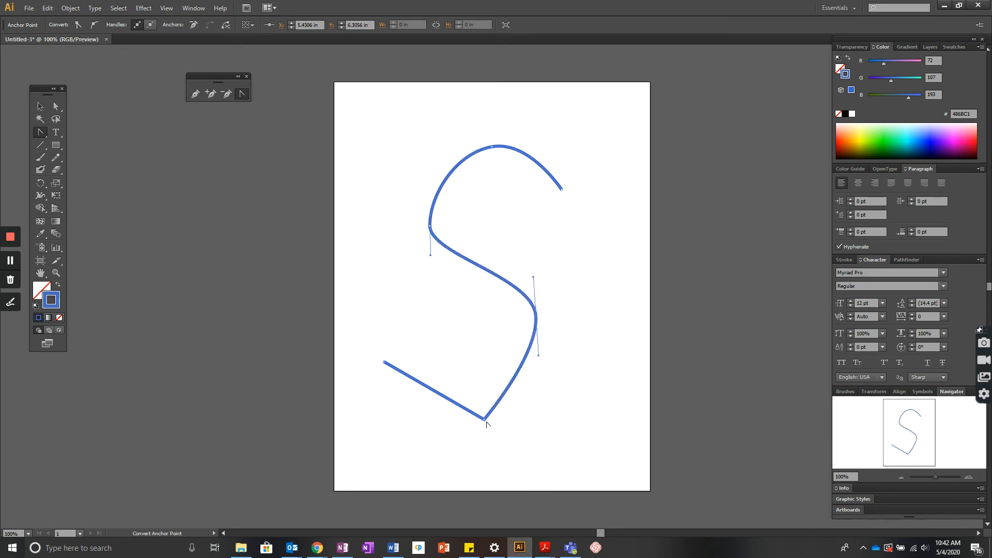
left_click_drag(485, 420, 444, 428)
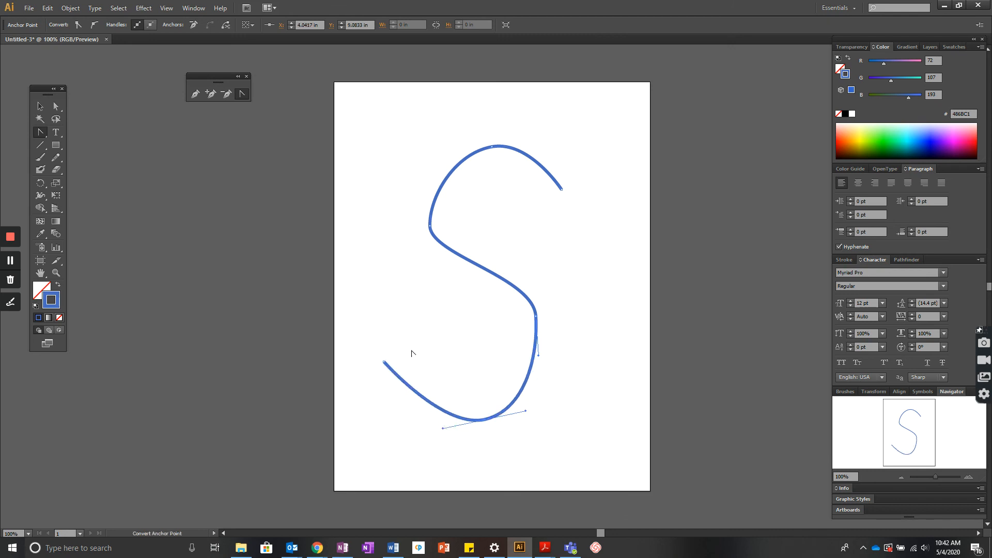